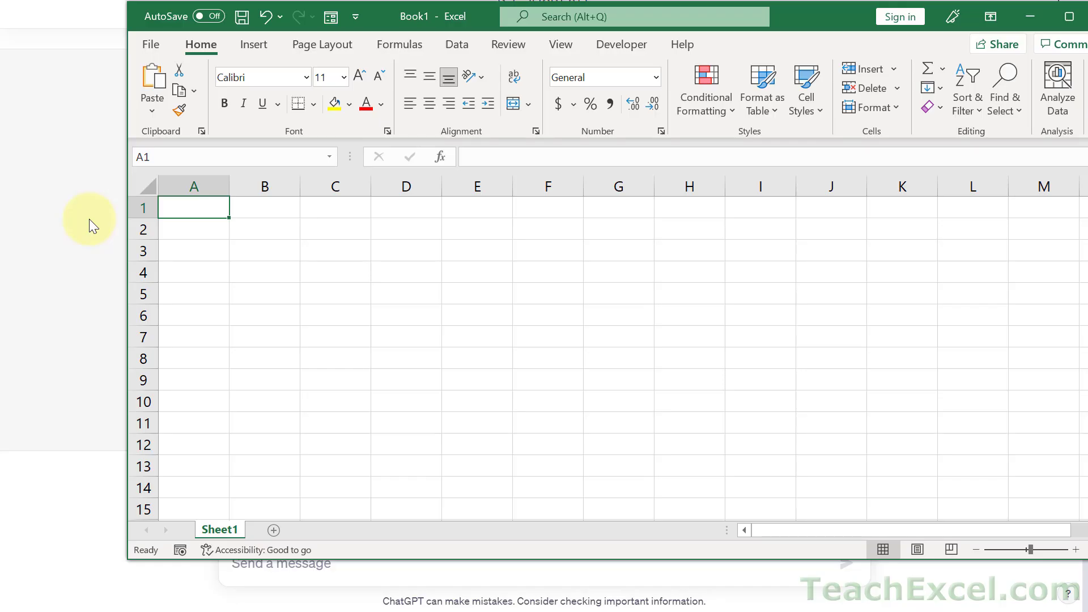
Copy the City Name and Population table from ChatGPT's reply
click(89, 219)
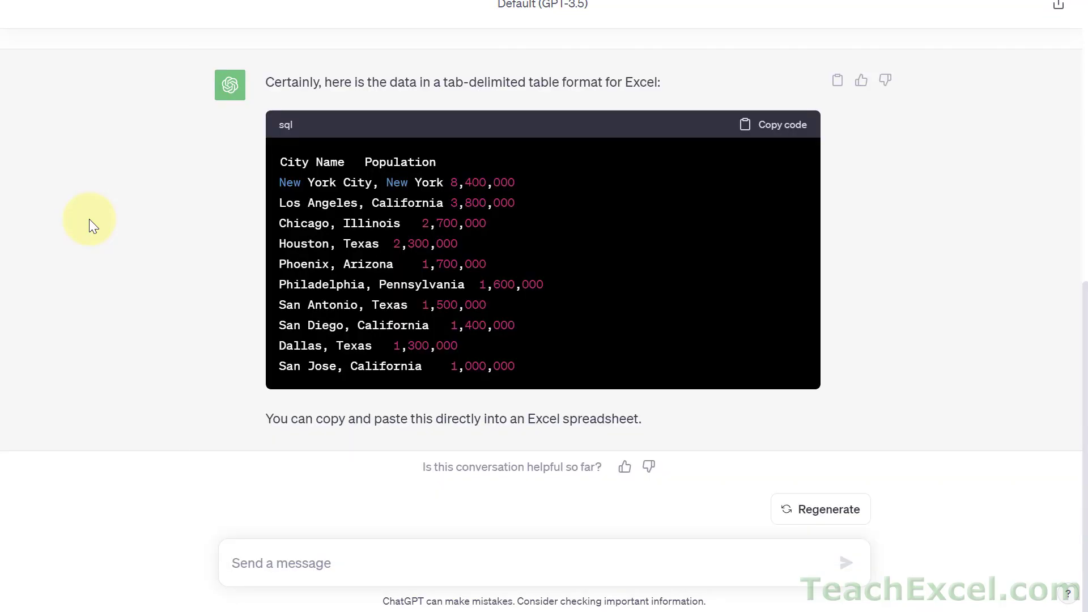
click(776, 125)
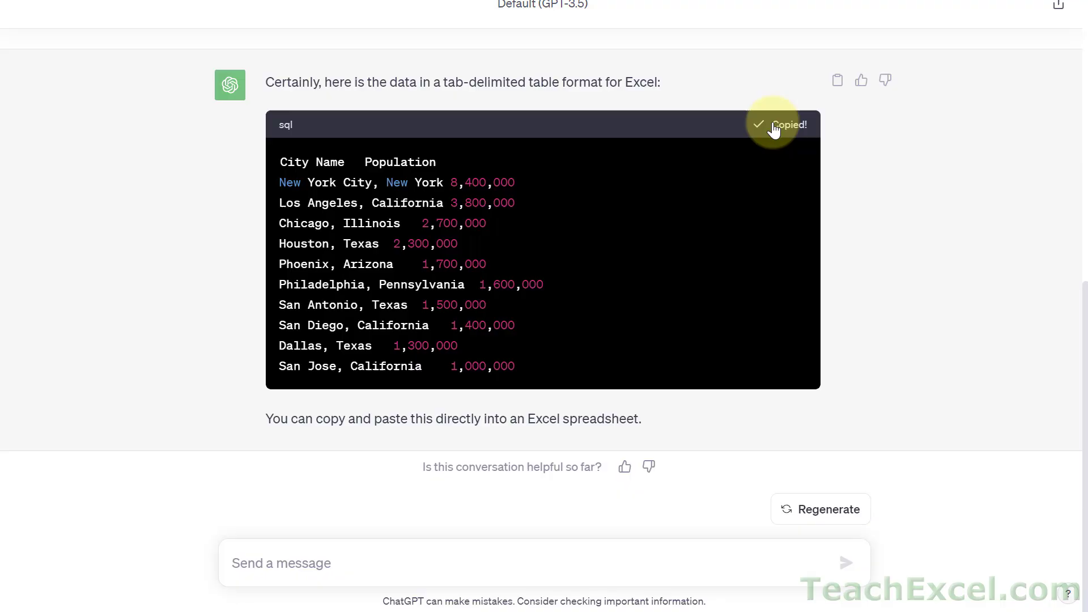
Paste the city population table into A1:B11 and AutoFit column B to show the figures
key(alt+Tab)
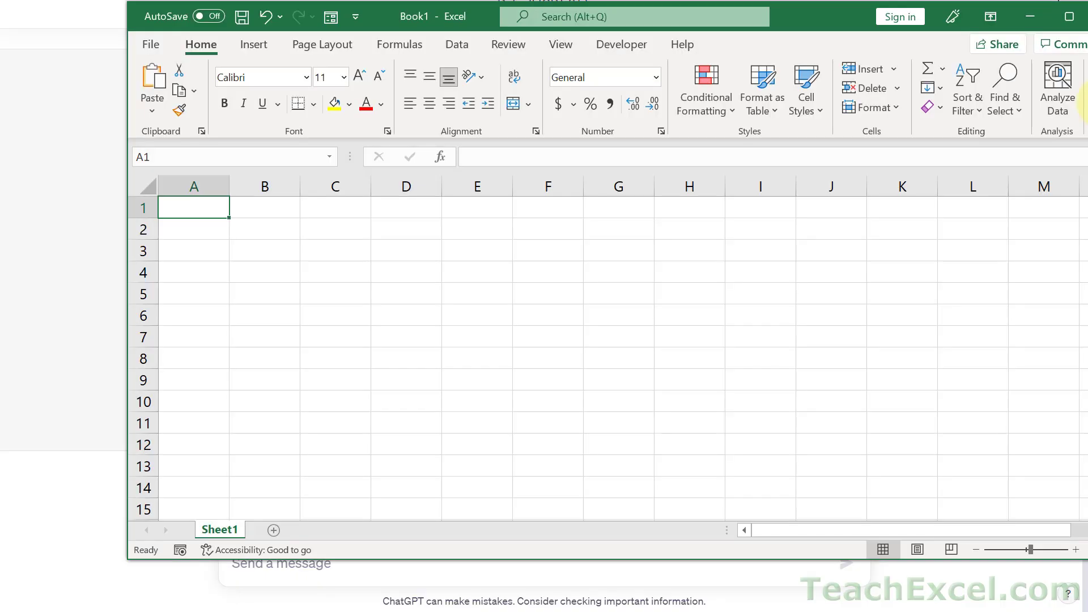
key(ctrl+v)
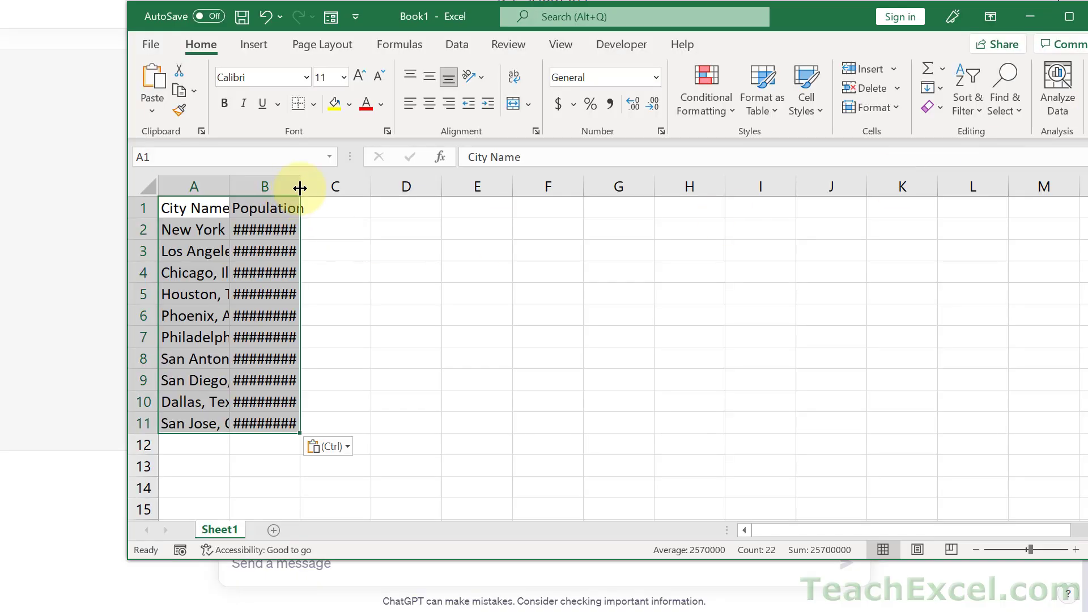
double_click(300, 188)
click(450, 253)
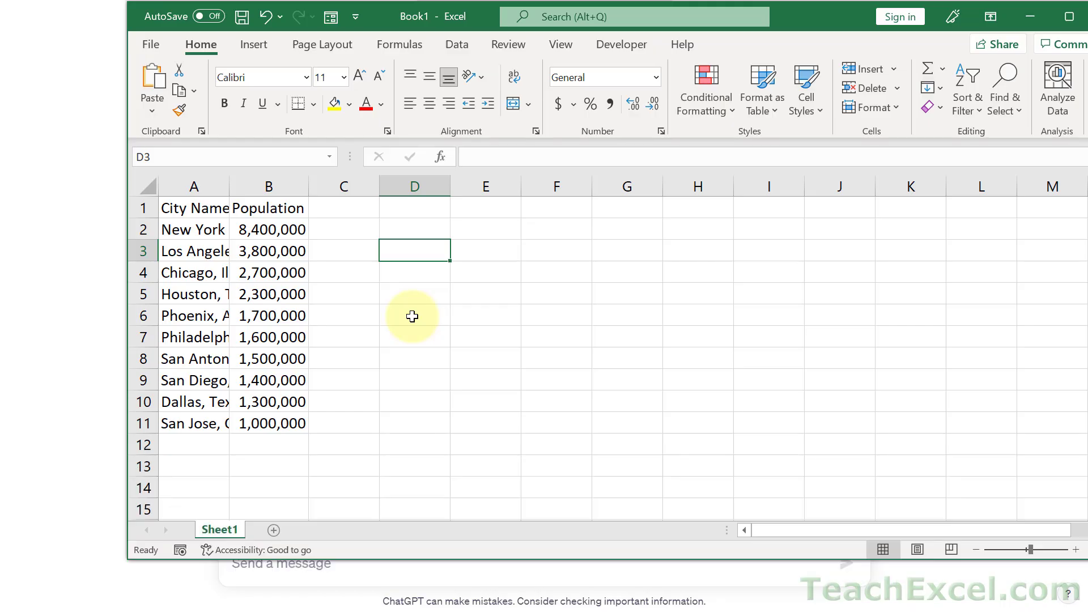
Ask ChatGPT to 'list 10 biggest cities in usa along with their population'
click(85, 326)
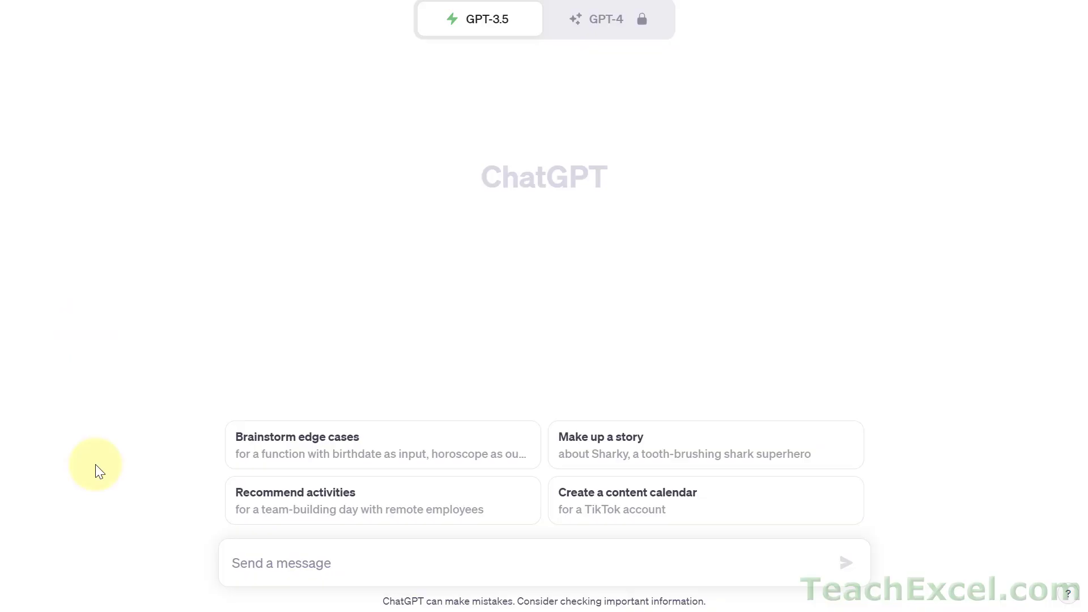
click(304, 568)
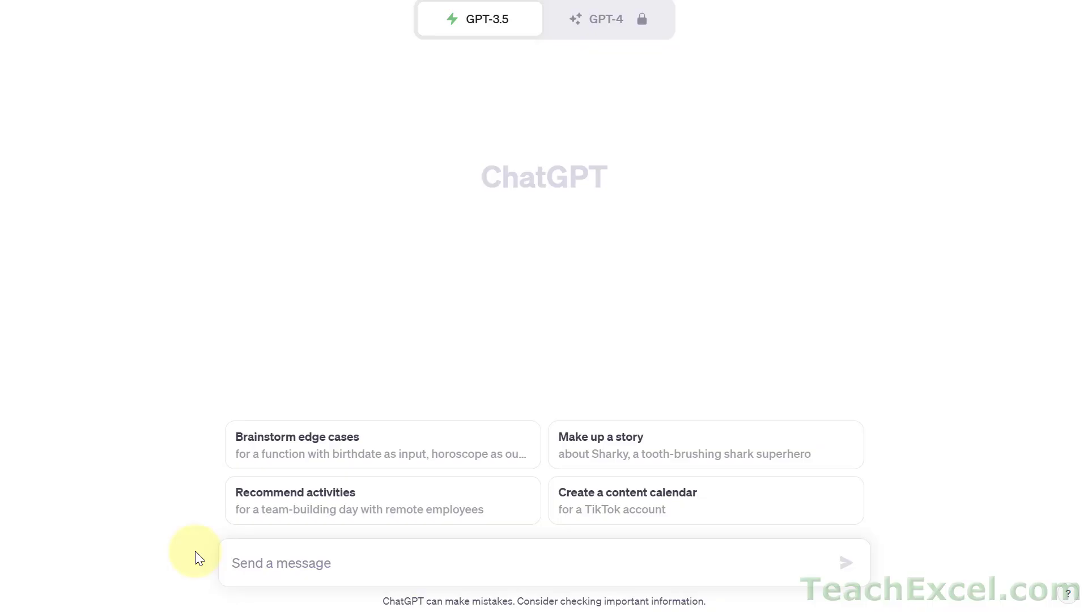
text(list 10 biggest cities in usa along with their population)
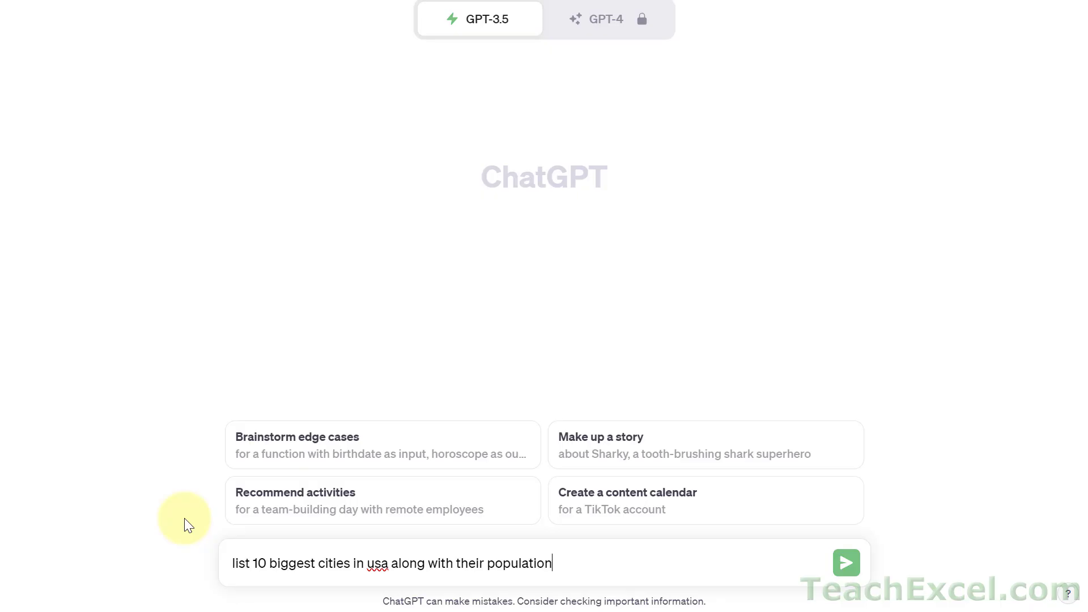
key(Return)
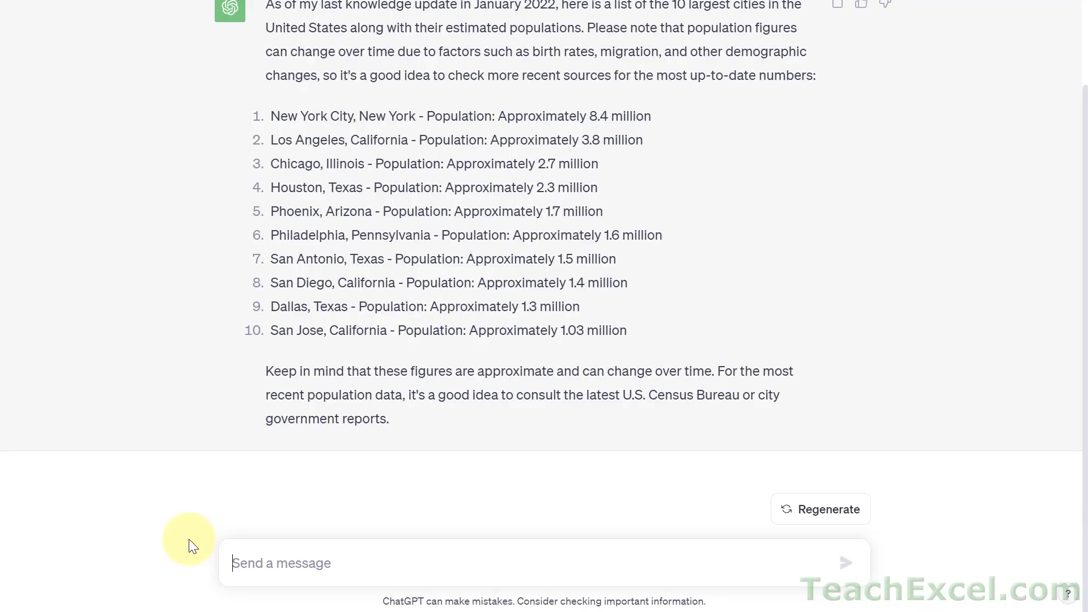
Ask ChatGPT for that data as a tab-delimited table for Excel without extra spaces
text(give me tha)
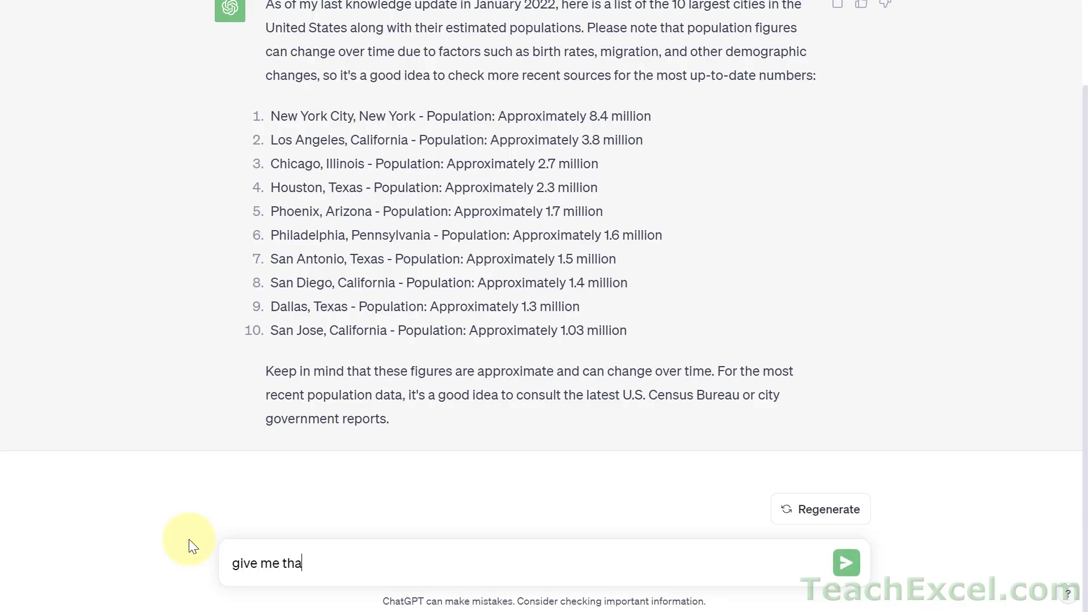
text(t data in a tab-delimited)
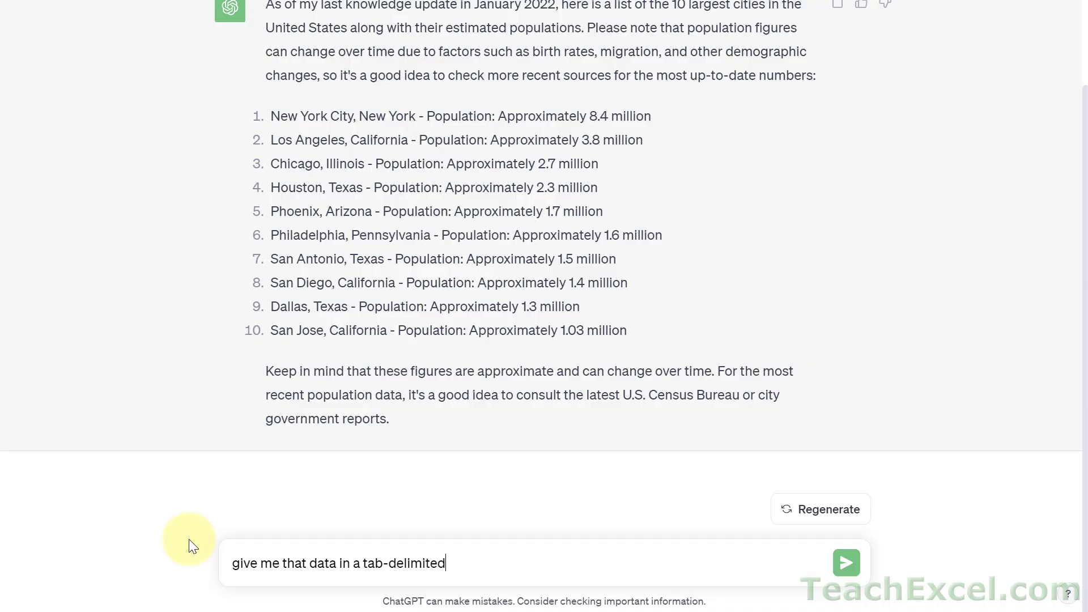
text( table for excel witho)
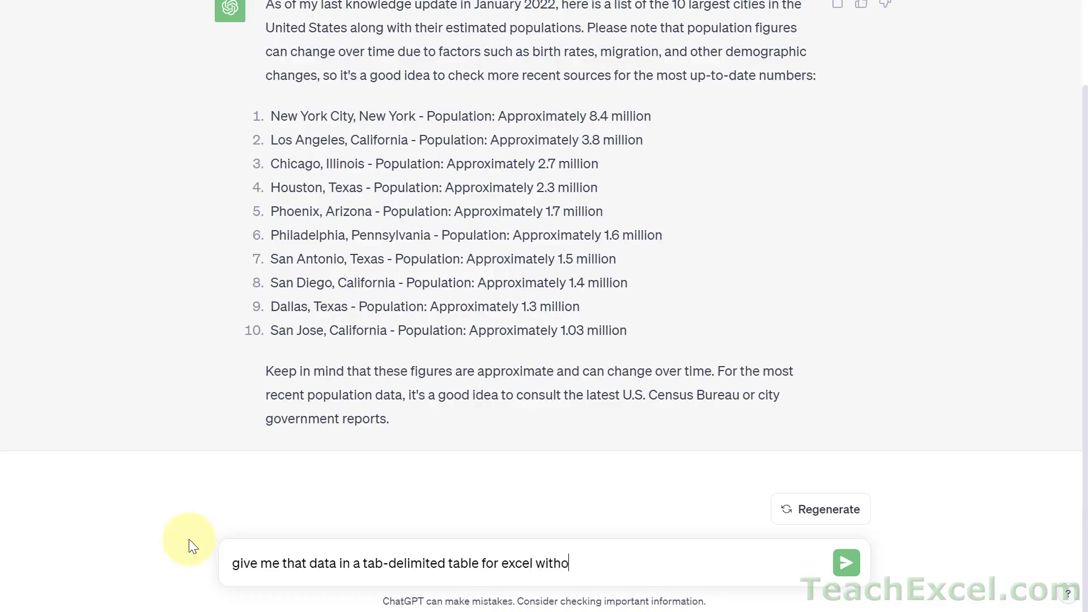
text(ut extra spaces)
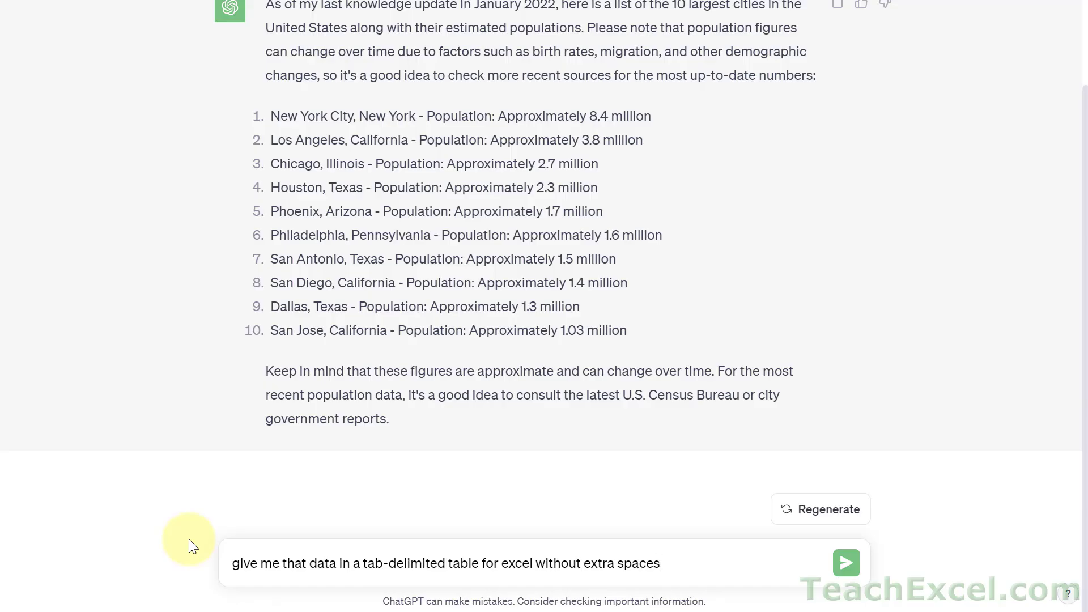
key(Return)
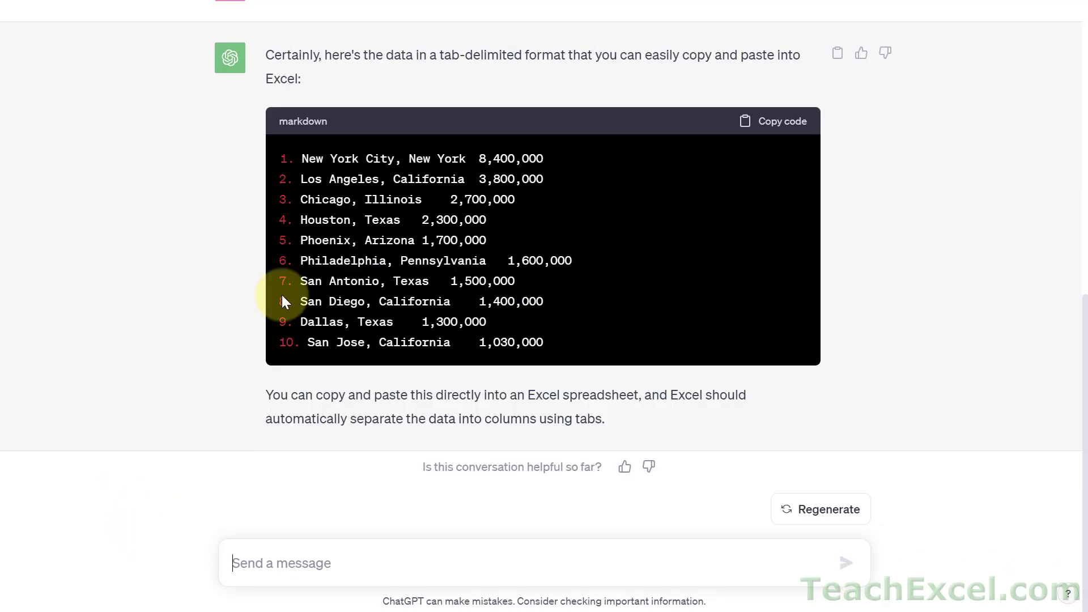
Copy the tab-delimited city table and paste it into D1:E10, AutoFitting column E
click(787, 125)
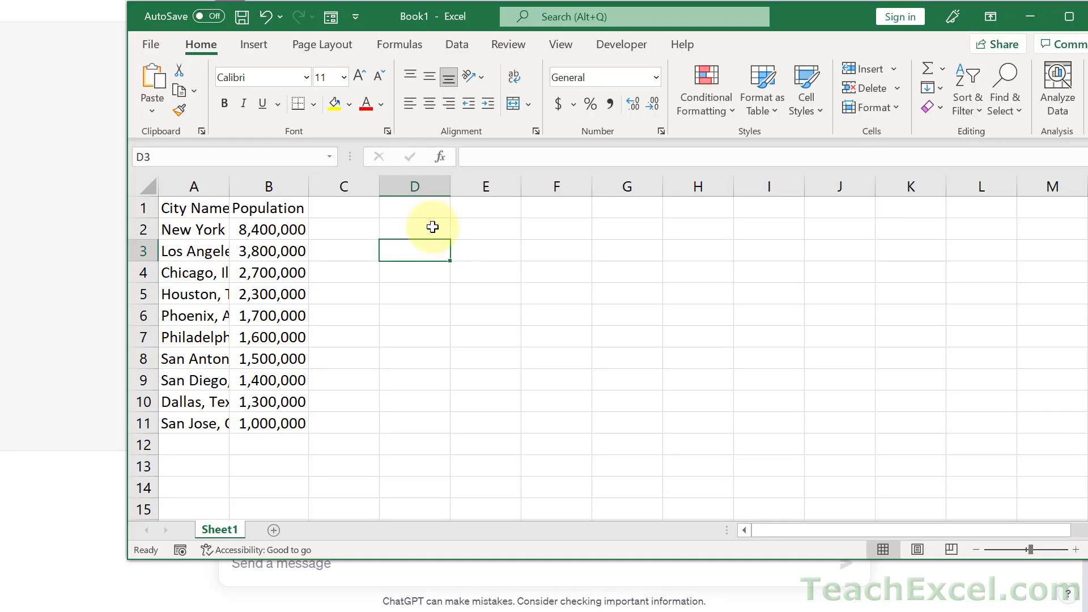
click(416, 208)
key(ctrl+v)
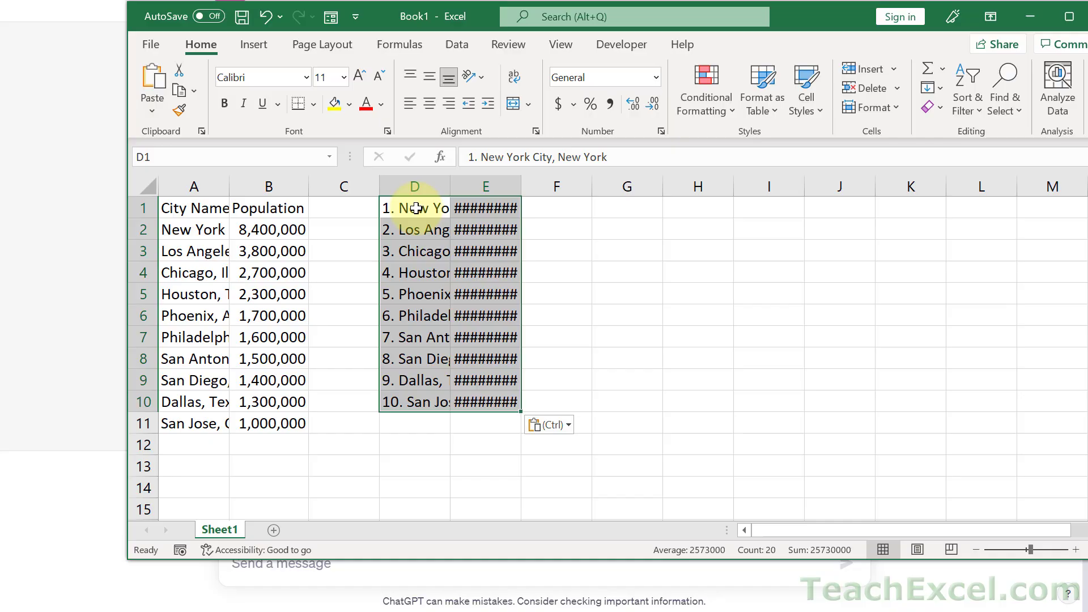
double_click(520, 189)
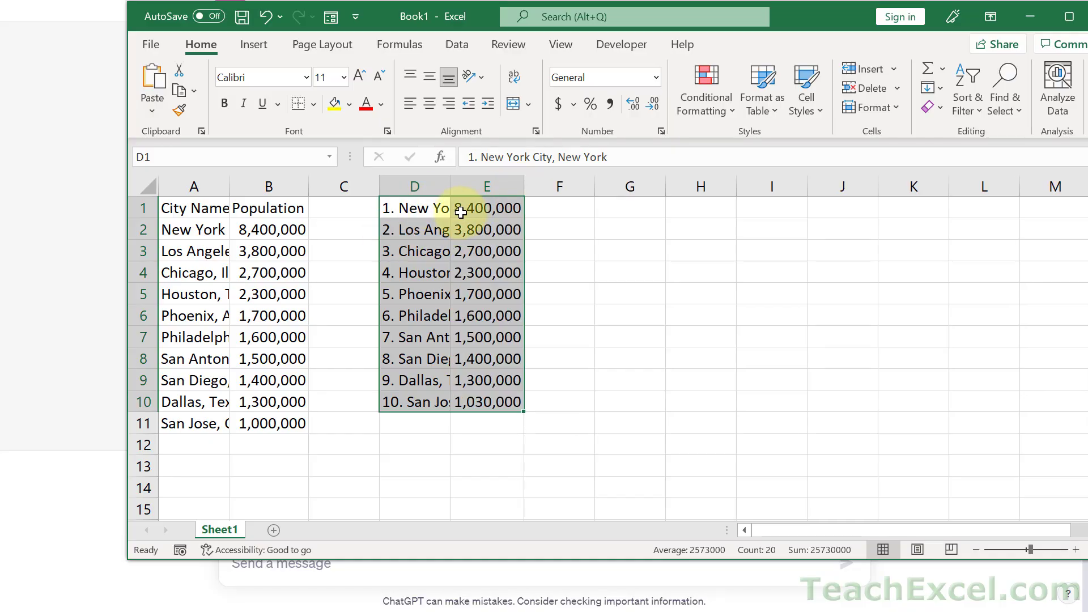
click(392, 421)
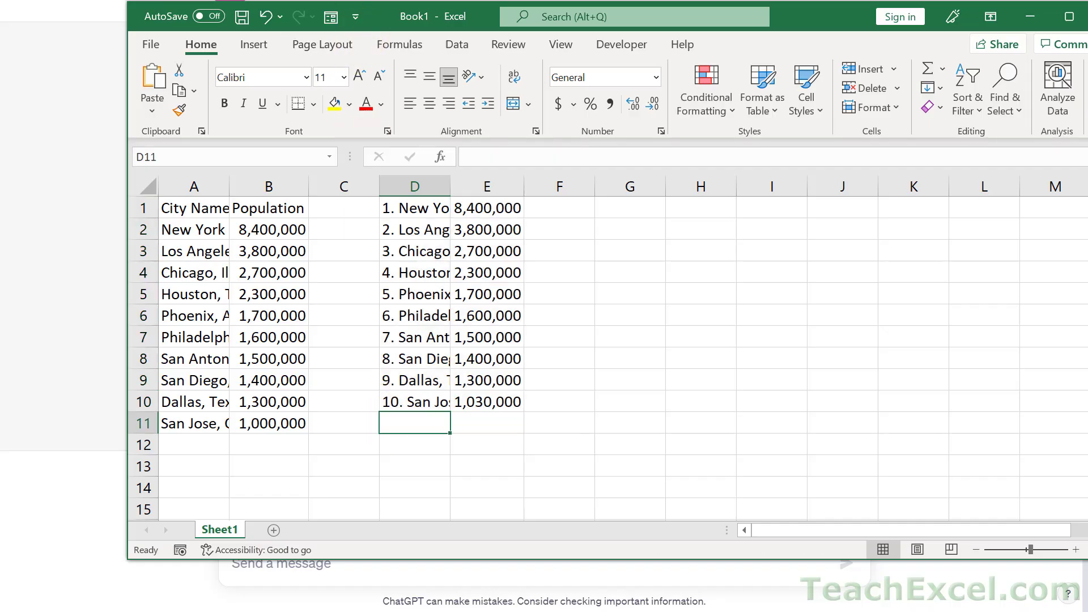
key(alt+Tab)
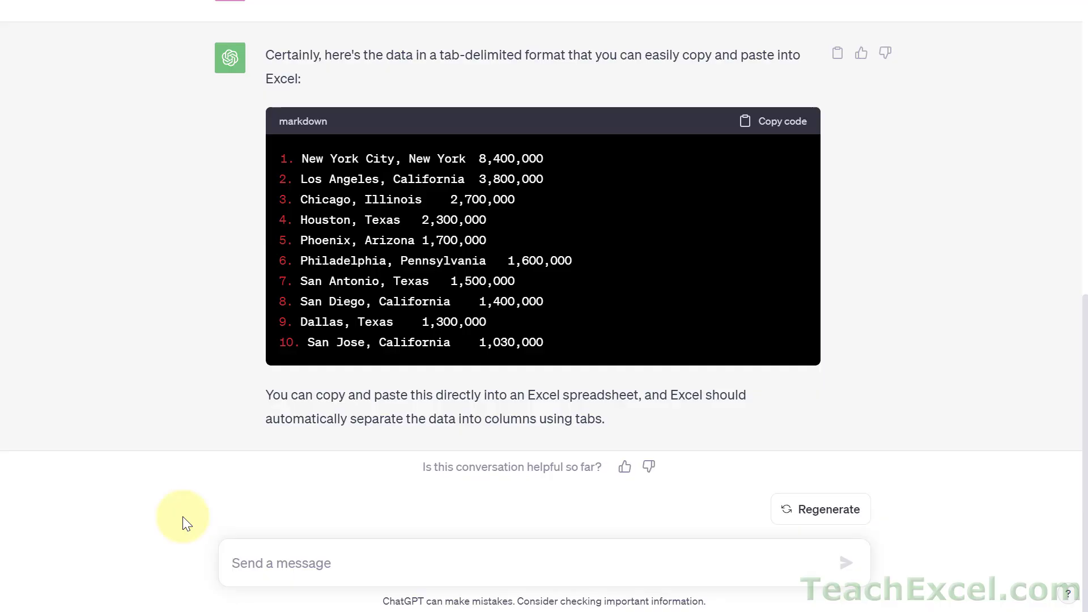
Ask ChatGPT to 'remove the line numbers' and copy the unnumbered city table
text(remove the lin)
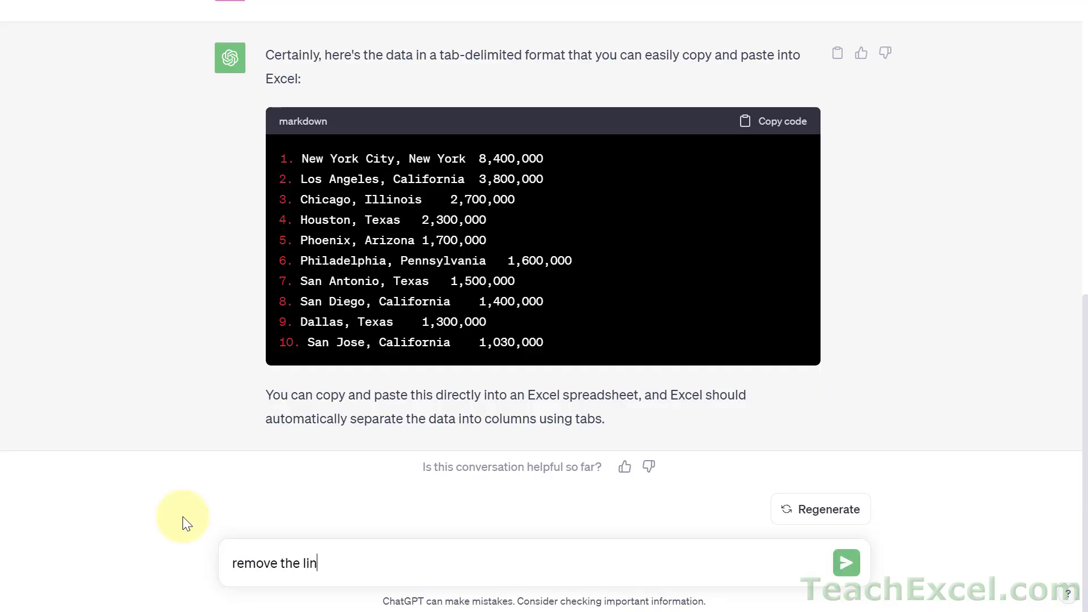
text(e numbers)
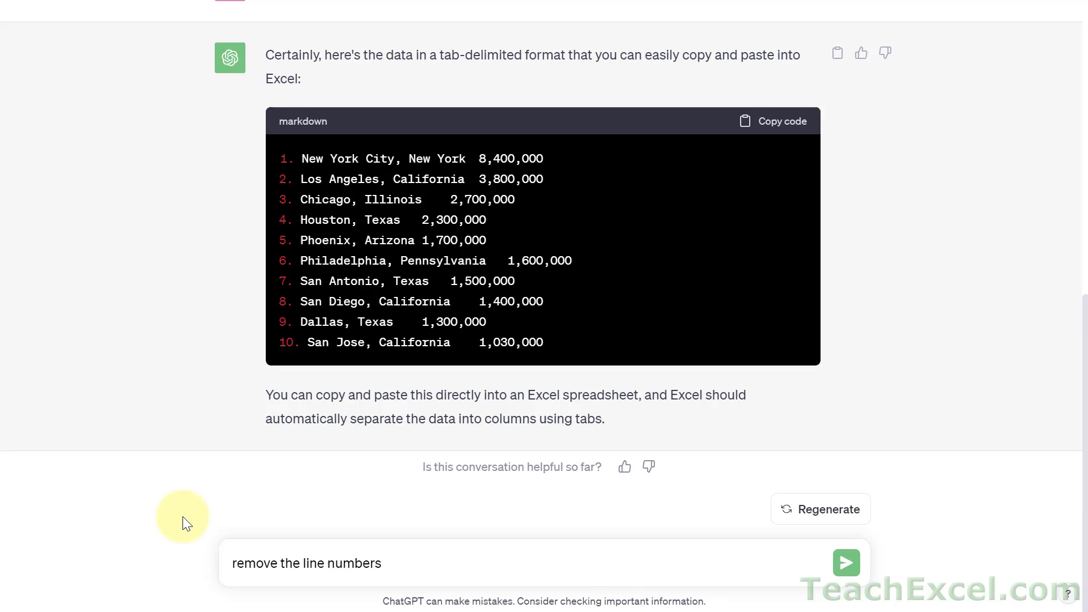
key(Return)
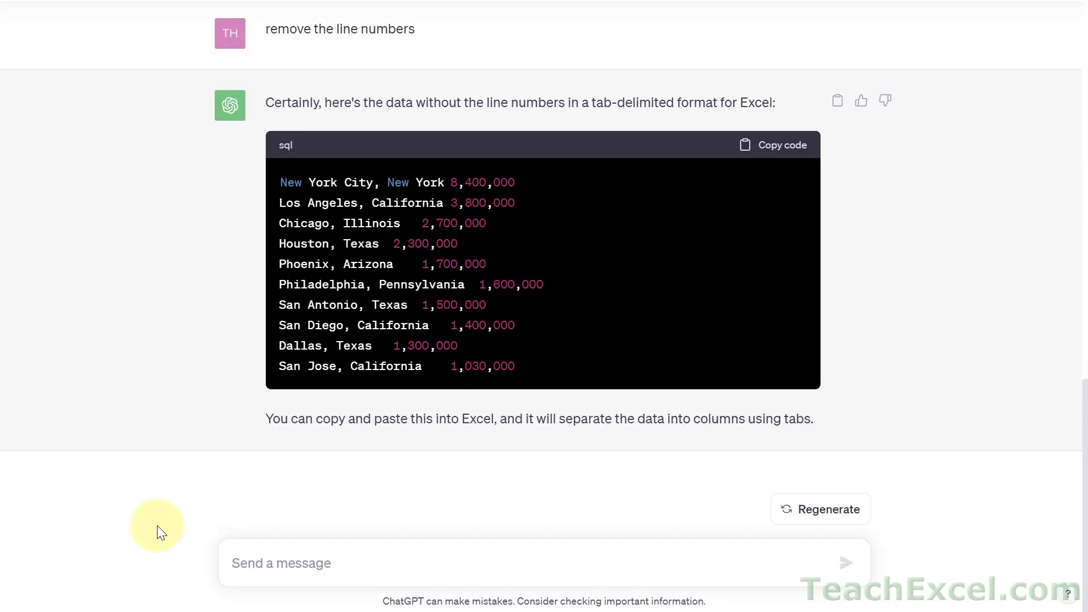
click(769, 149)
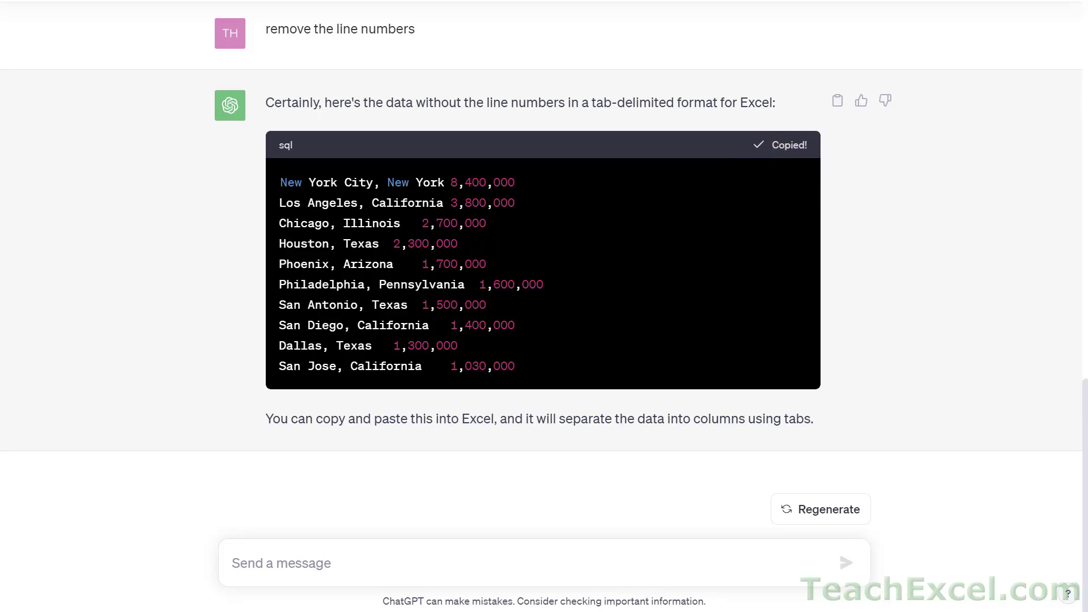
key(alt+Tab)
Paste the unnumbered city list into G2:H11 and AutoFit columns G and H
click(629, 223)
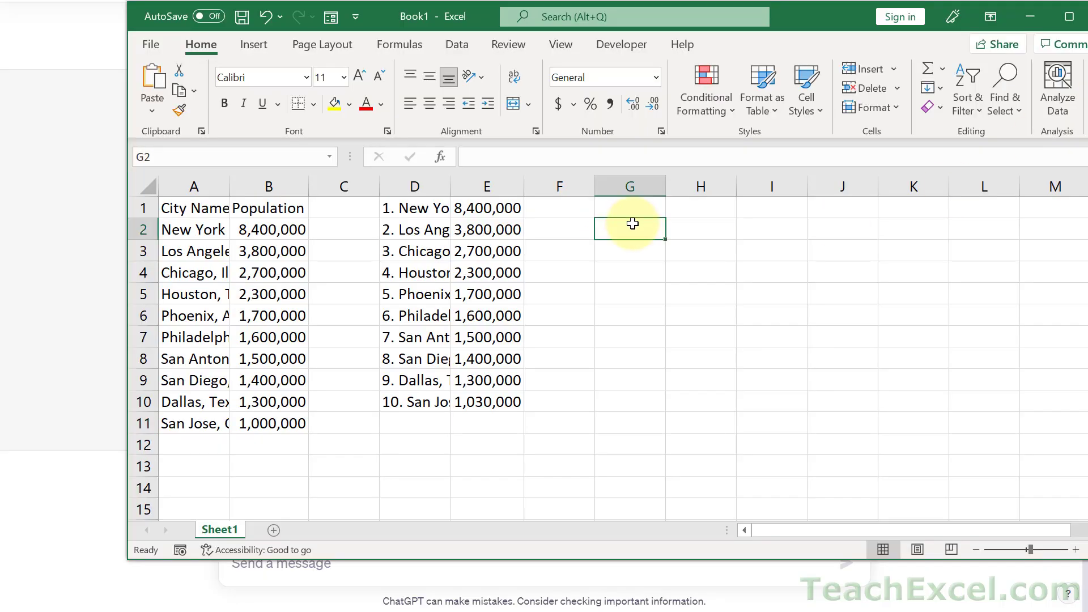
key(ctrl+v)
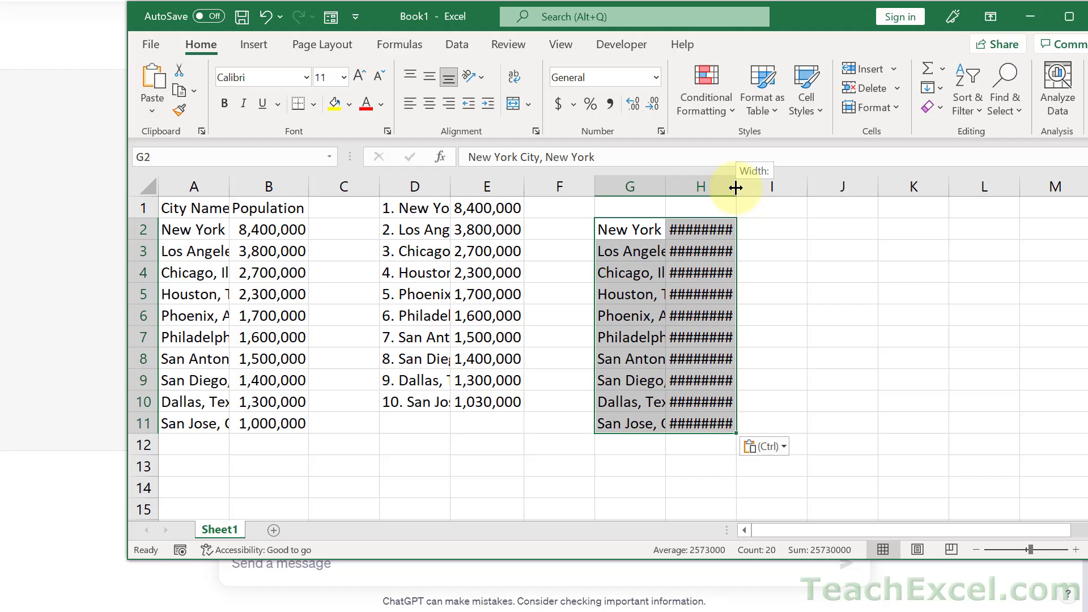
double_click(736, 187)
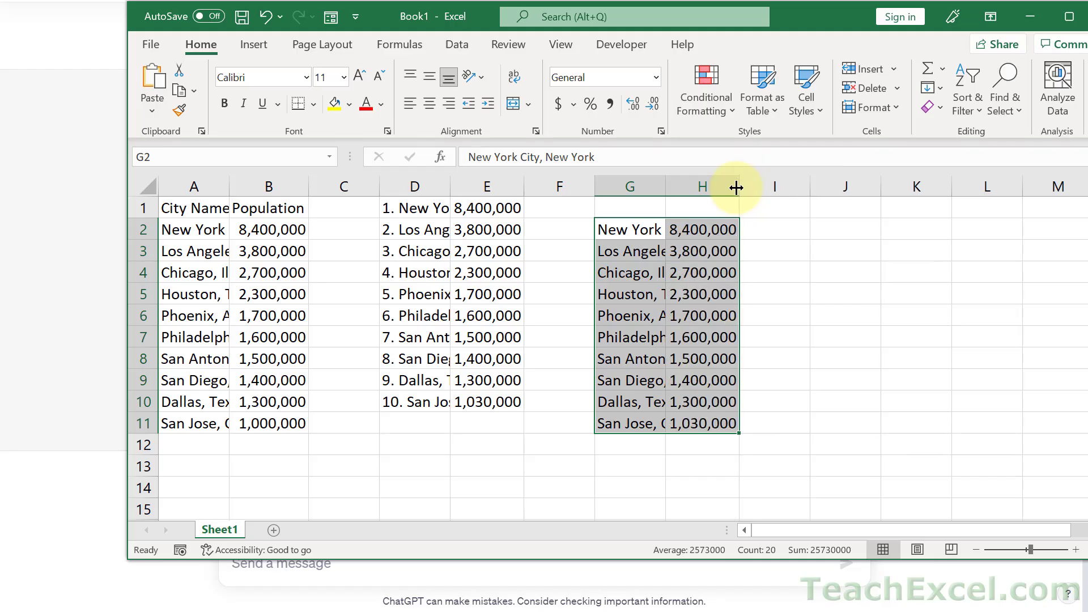
double_click(665, 187)
click(884, 274)
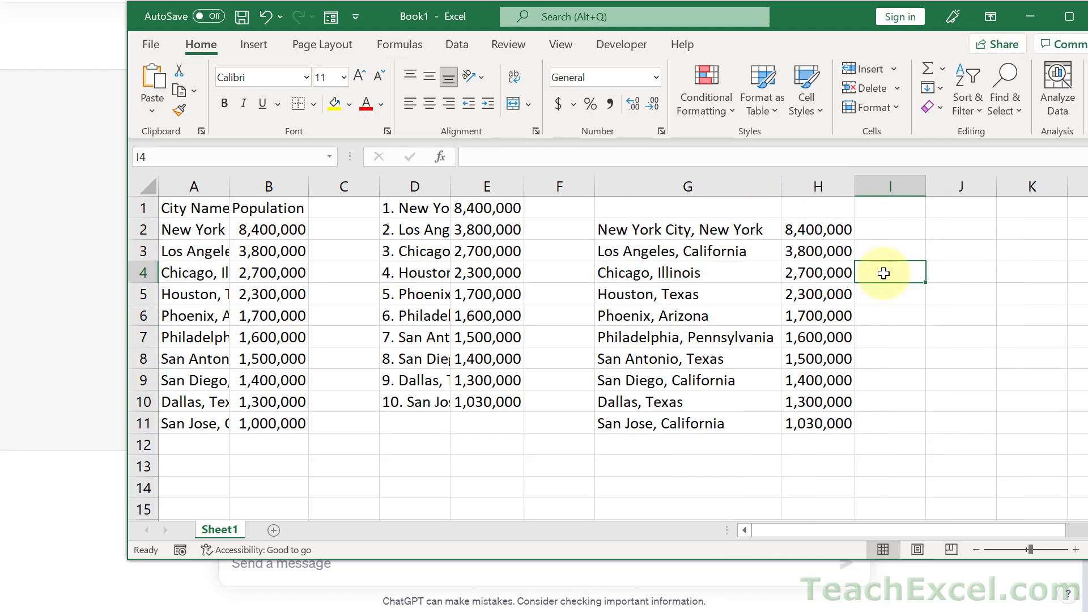
click(59, 313)
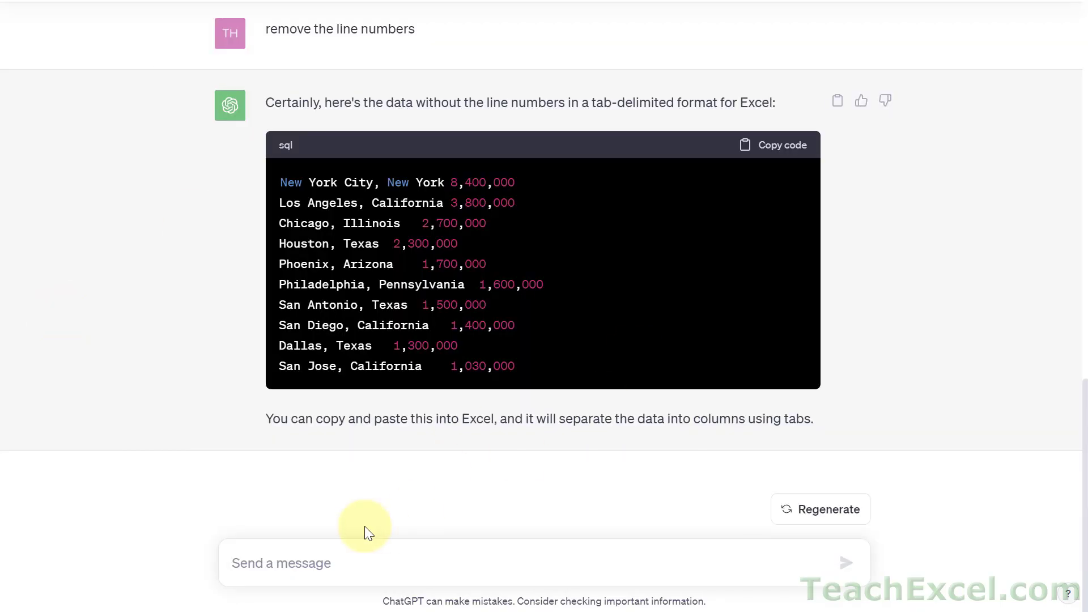
click(337, 570)
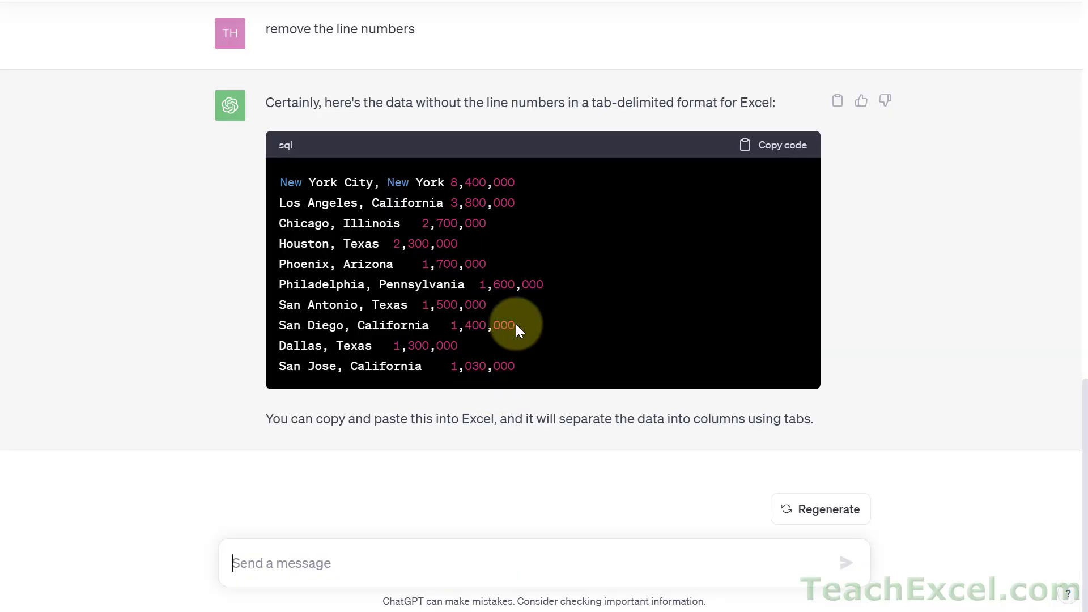
scroll(516, 324, up, 15)
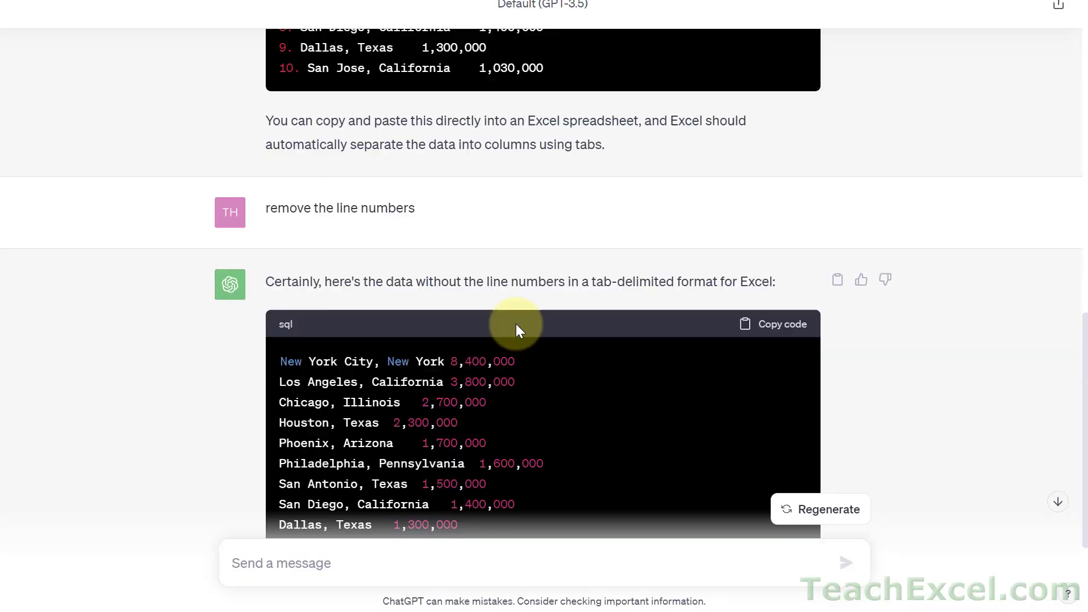
scroll(515, 325, down, 7)
scroll(517, 330, down, 2)
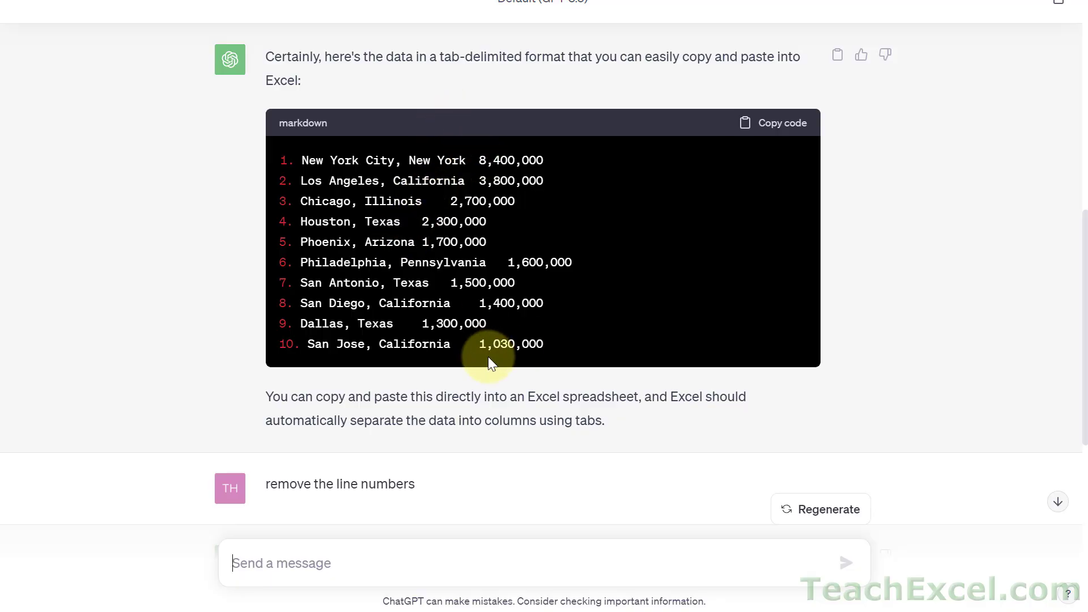
scroll(488, 356, down, 8)
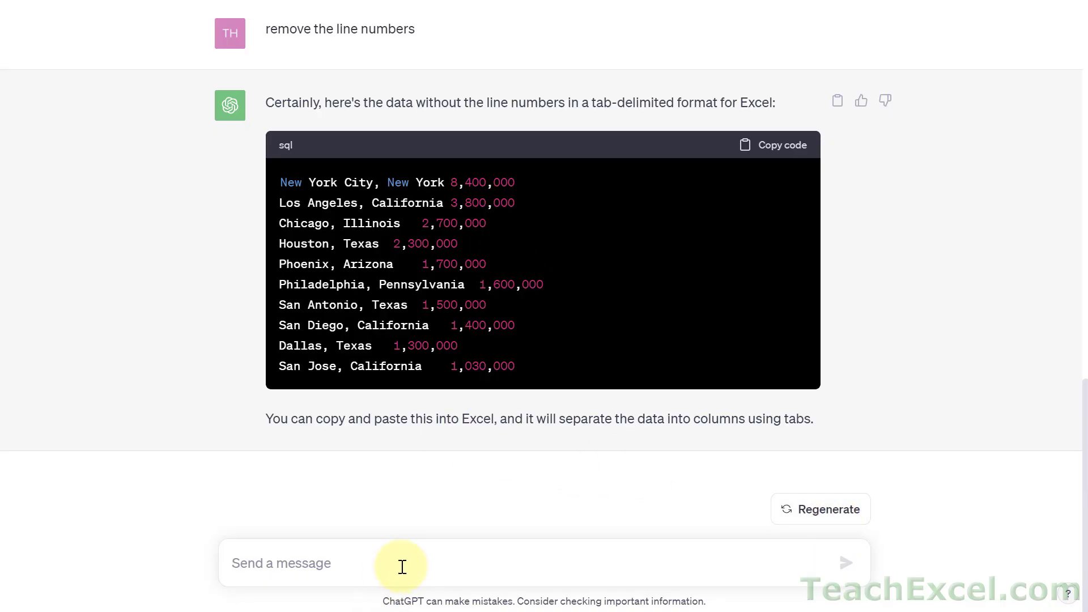
Ask ChatGPT to 'add gps coordinates in another column' and copy the resulting table
text(ad)
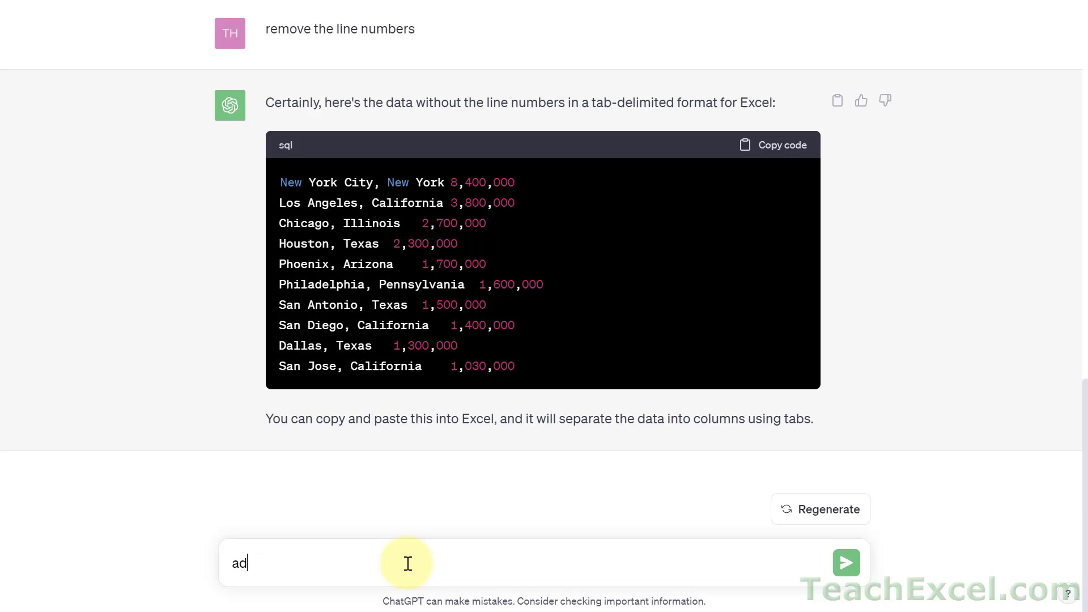
text(d gps coordinates in an)
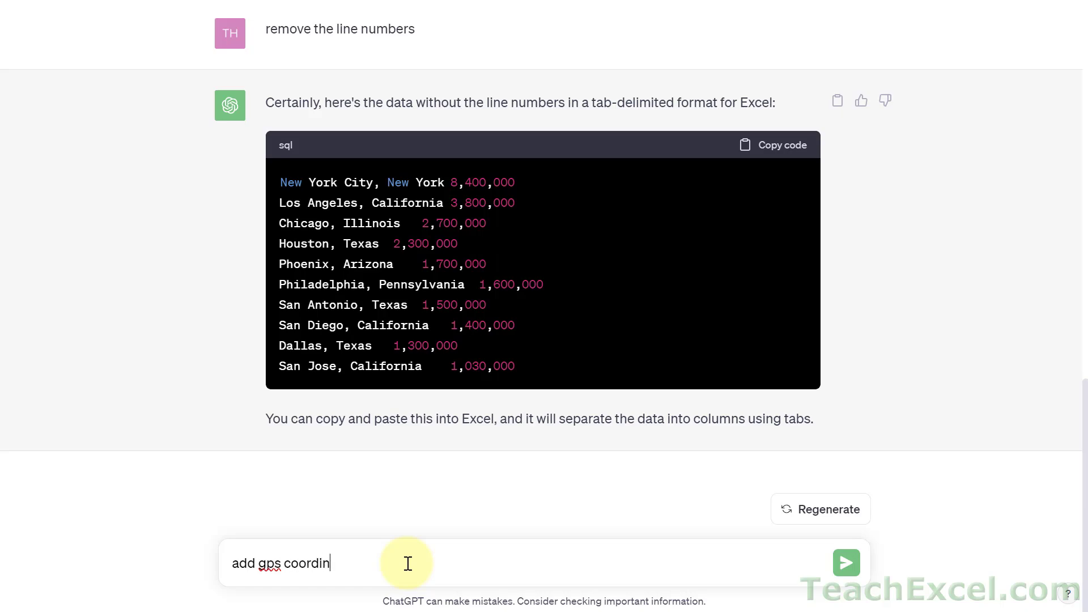
text(othe rcol)
key(BackSpace)
key(BackSpace)
key(BackSpace)
key(BackSpace)
key(BackSpace)
text(r column)
key(Return)
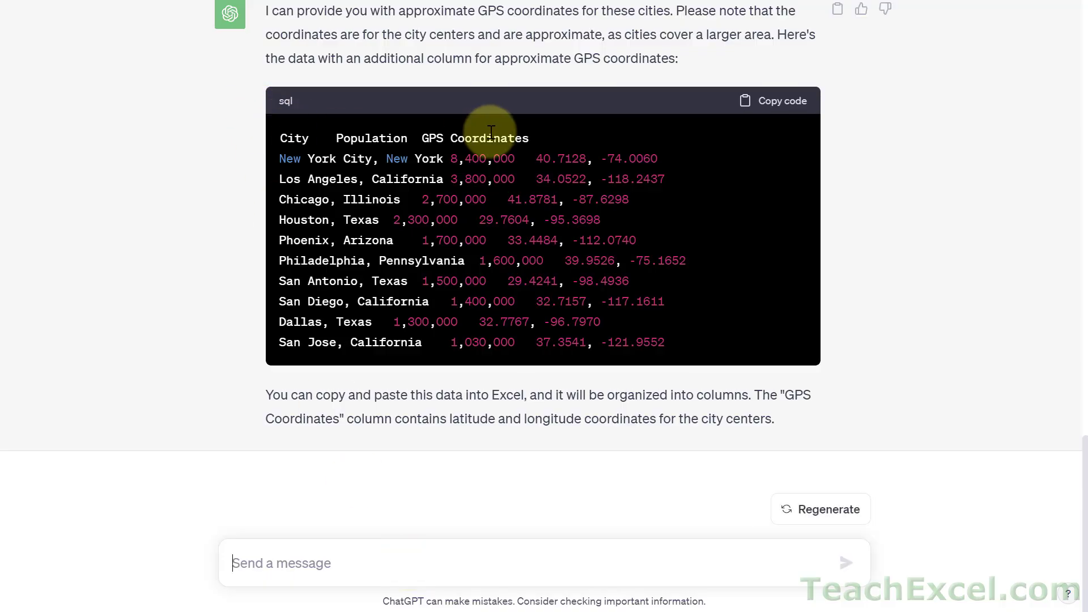
click(787, 103)
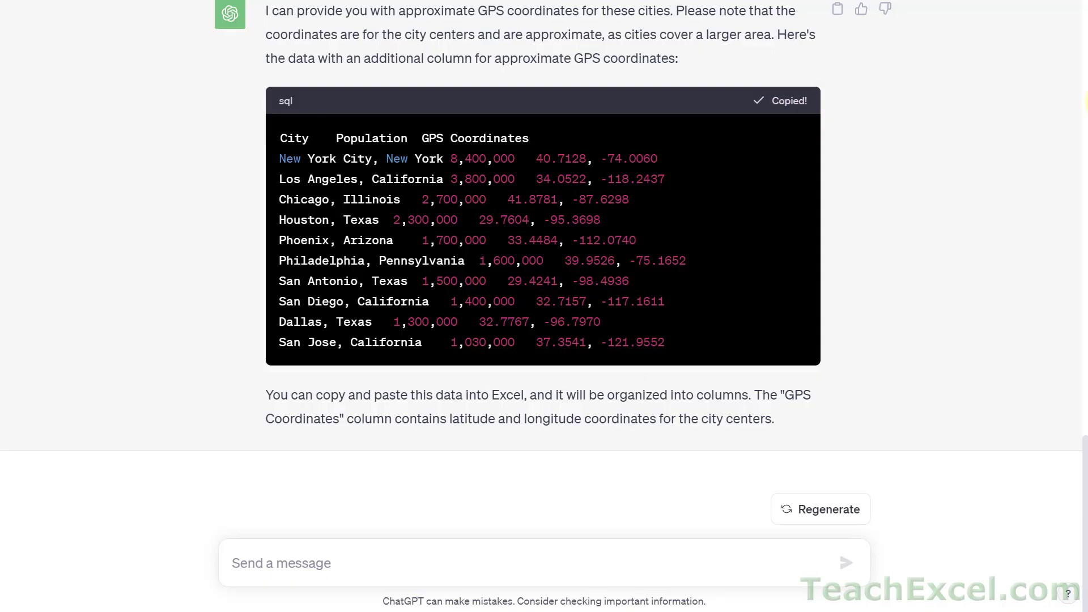
key(alt+Tab)
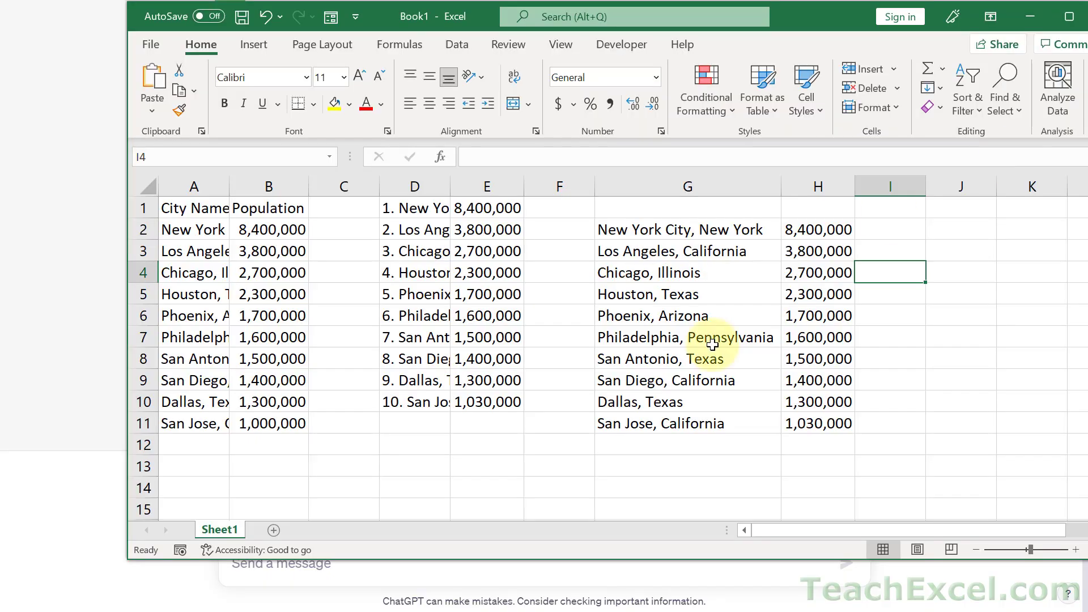
Paste the City, Population and GPS Coordinates table at A14:C24 and widen columns A–C
scroll(188, 401, down, 2)
click(195, 396)
key(ctrl+v)
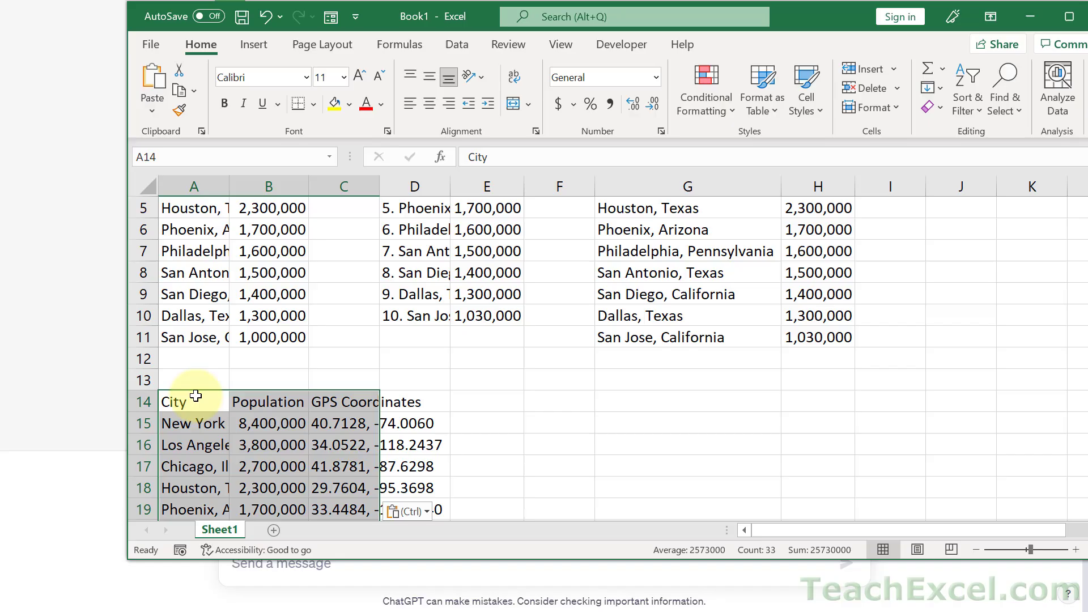
scroll(196, 396, down, 2)
drag(229, 186, 286, 188)
drag(355, 176, 432, 187)
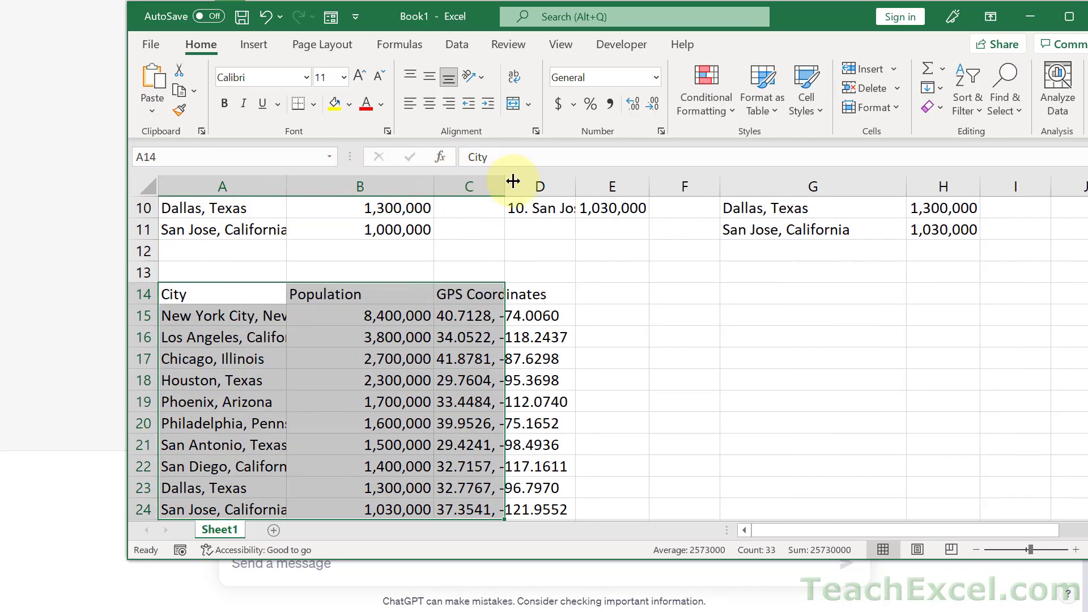
drag(504, 182, 564, 187)
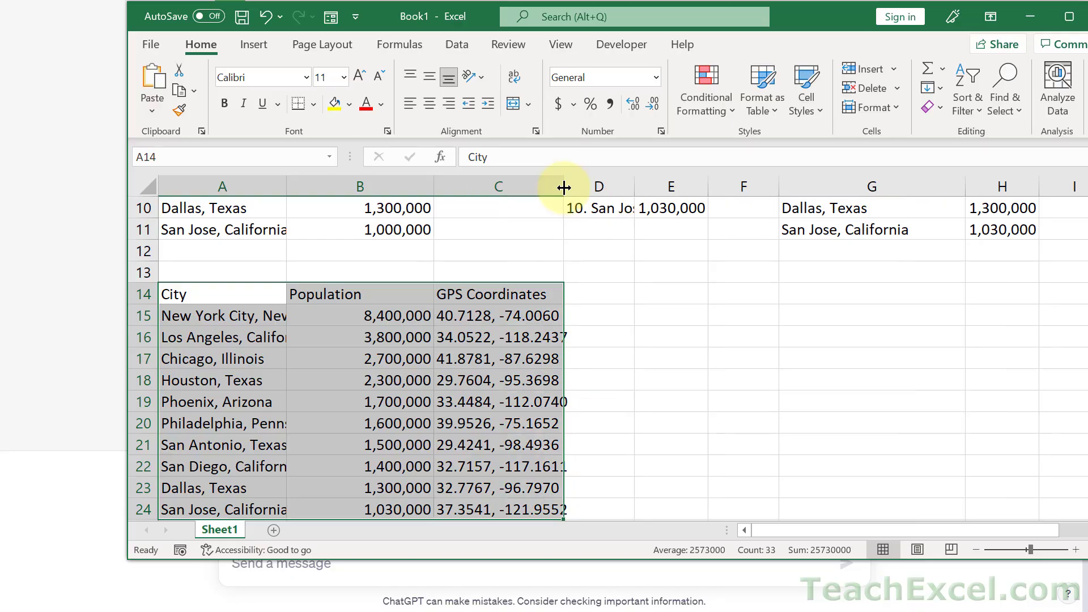
click(83, 275)
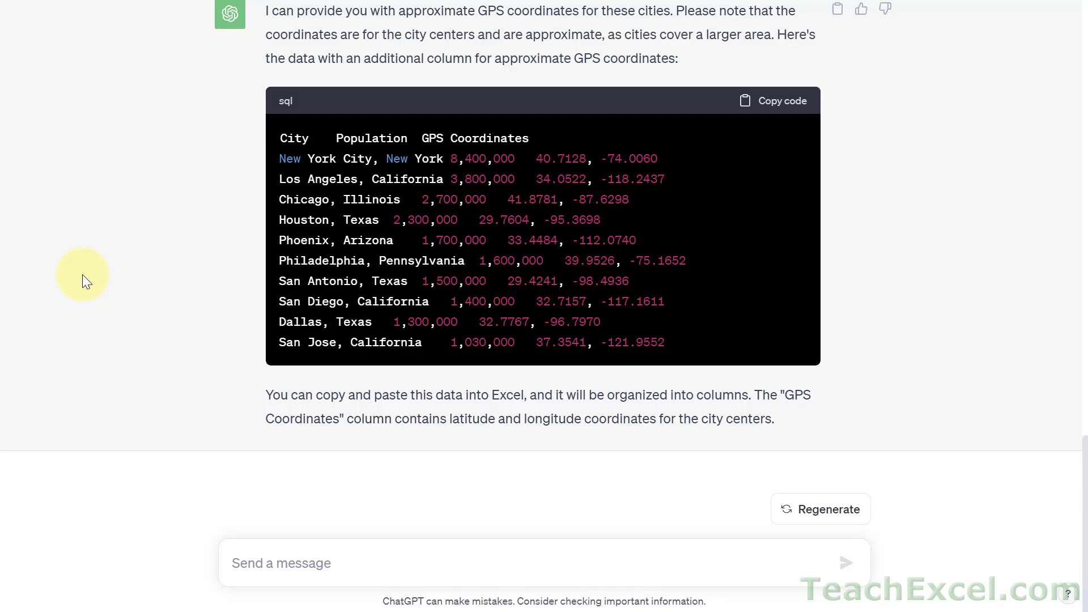
scroll(144, 347, up, 1)
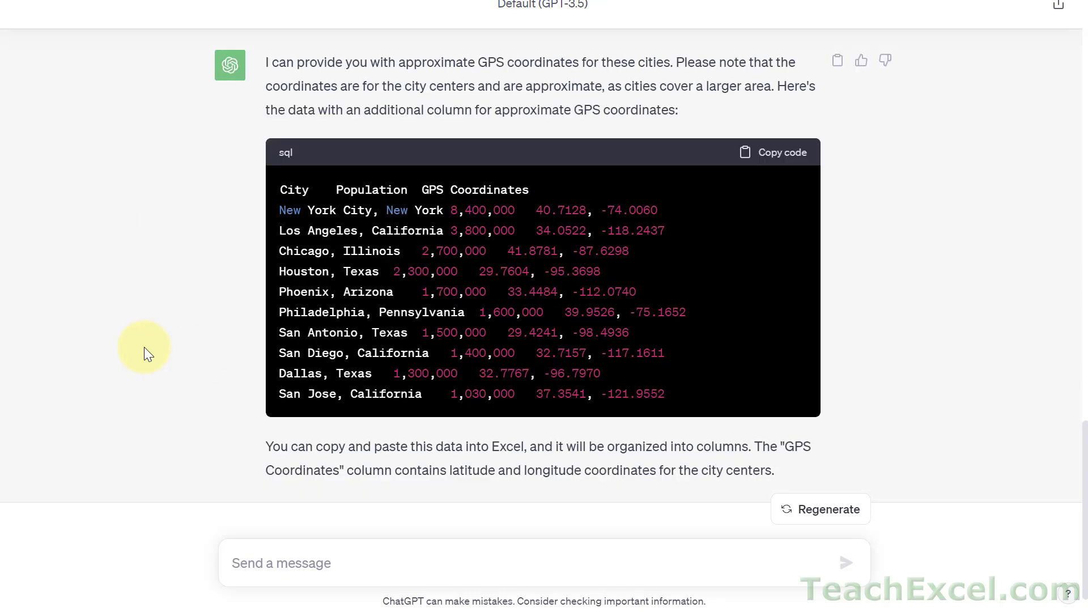
scroll(145, 348, up, 15)
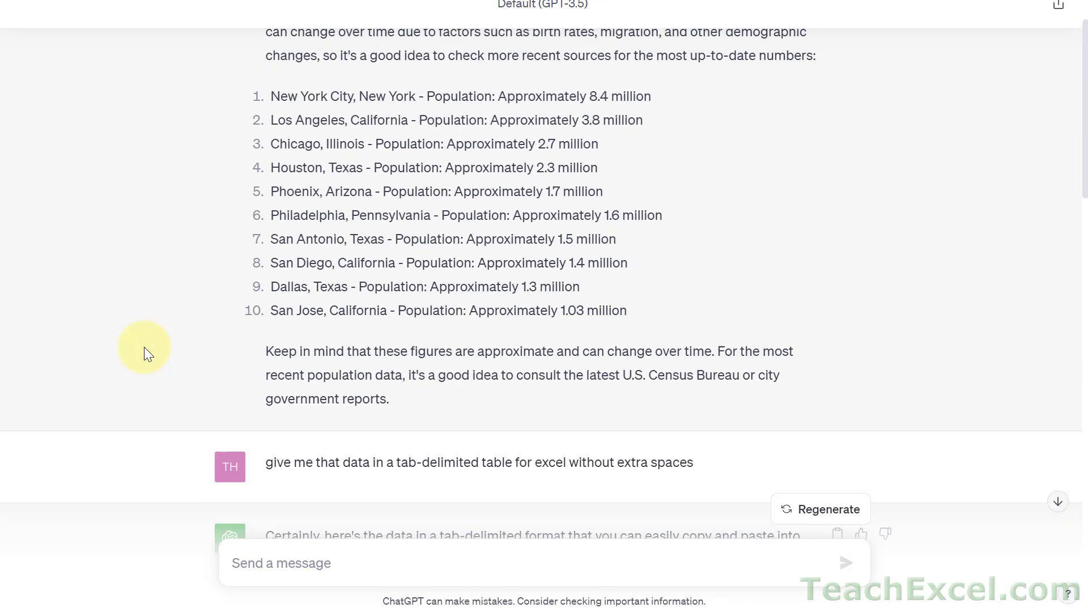